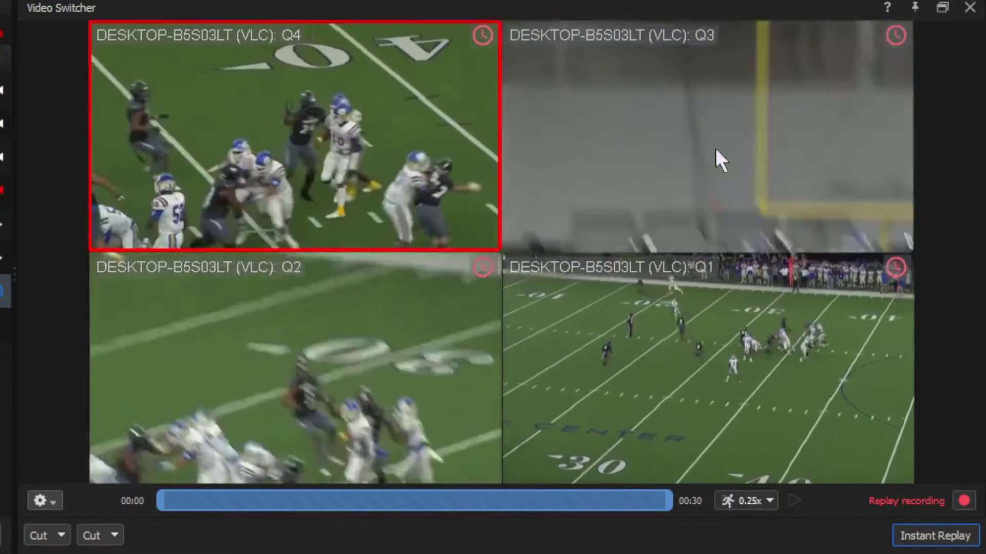
- Select the Q3 and Q2 feeds, rewind the touchdown replay, then cut its angle to Q3, Q4 and back to Q3
click(717, 151)
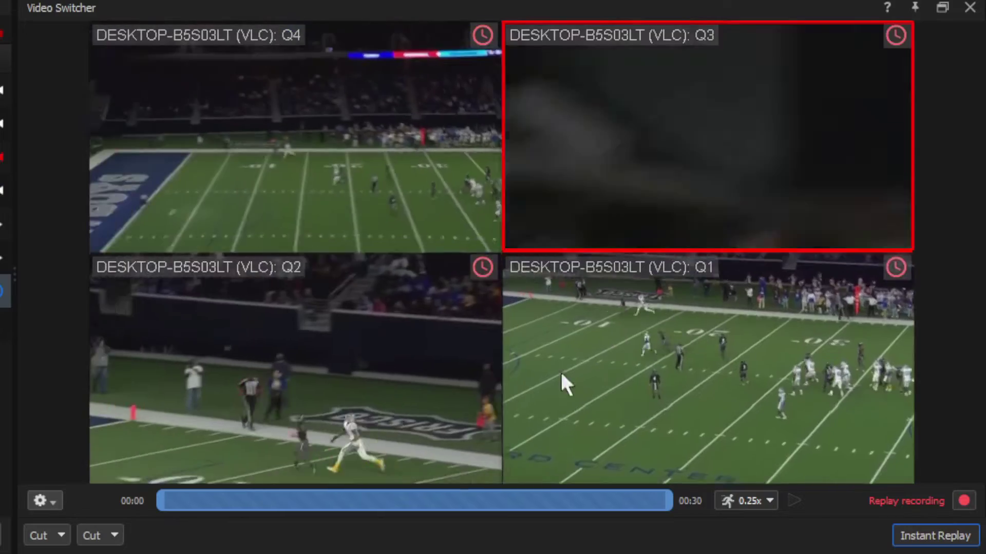
click(452, 370)
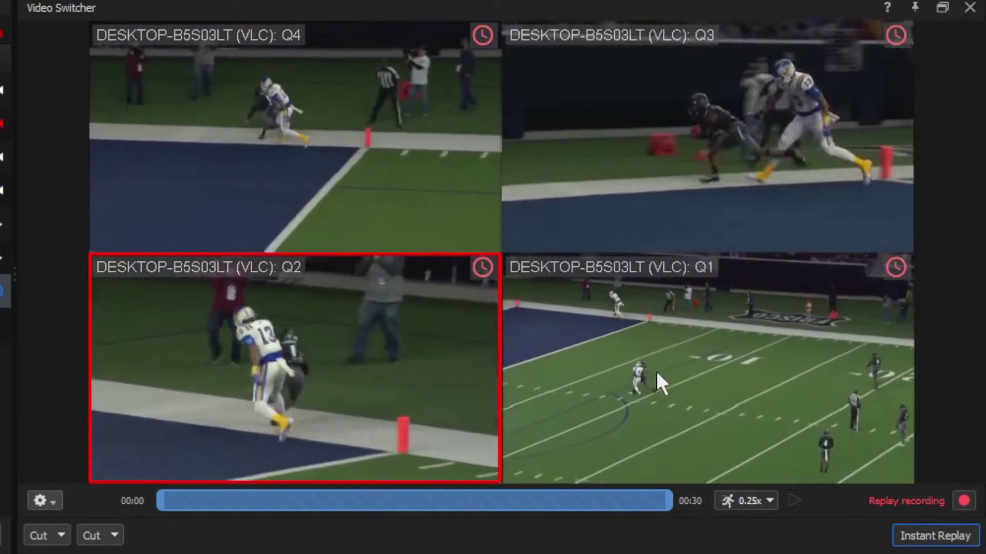
drag(493, 494, 457, 500)
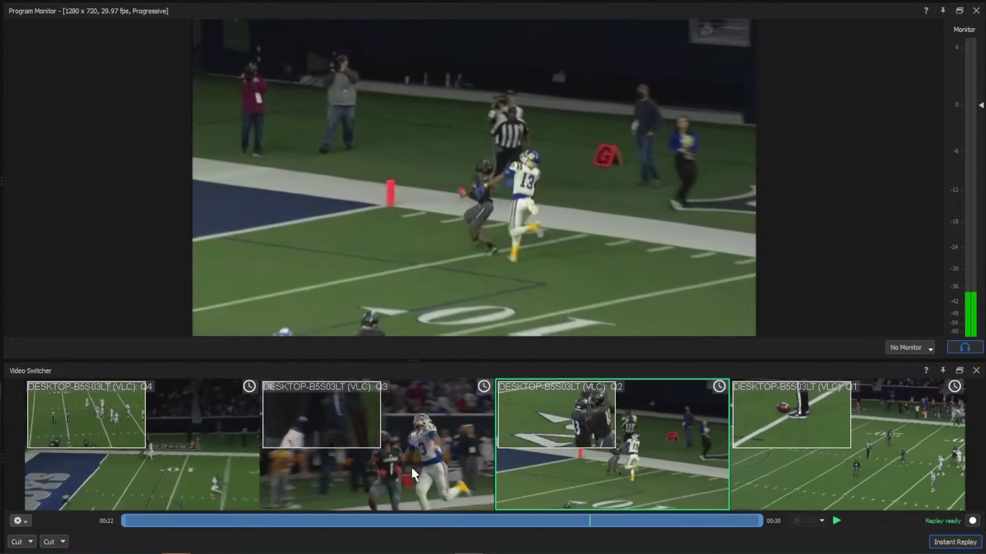
click(420, 466)
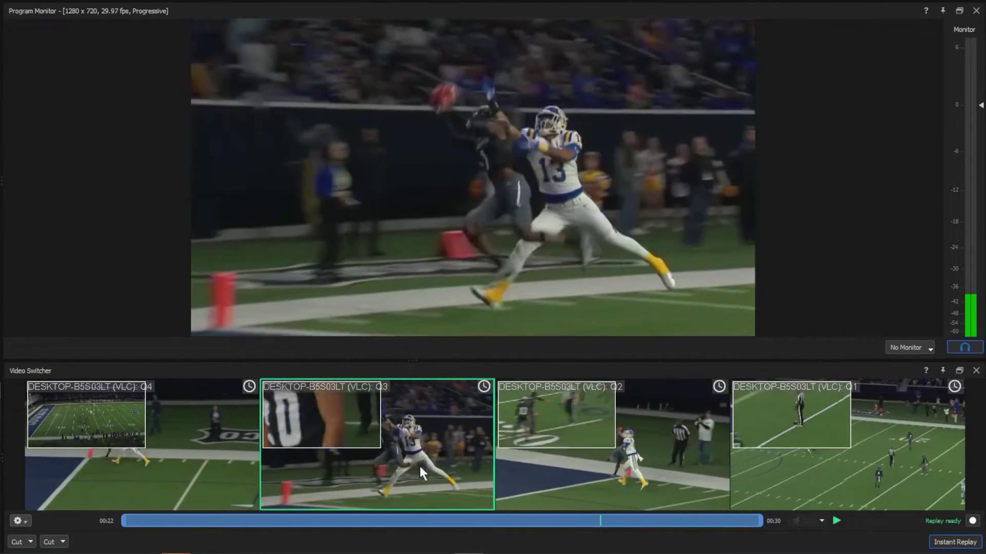
click(185, 459)
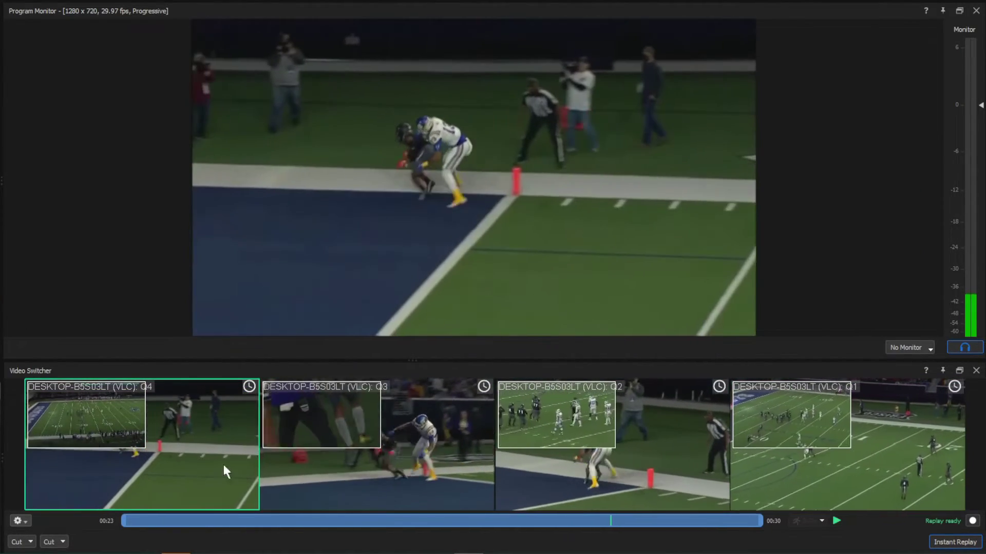
click(424, 464)
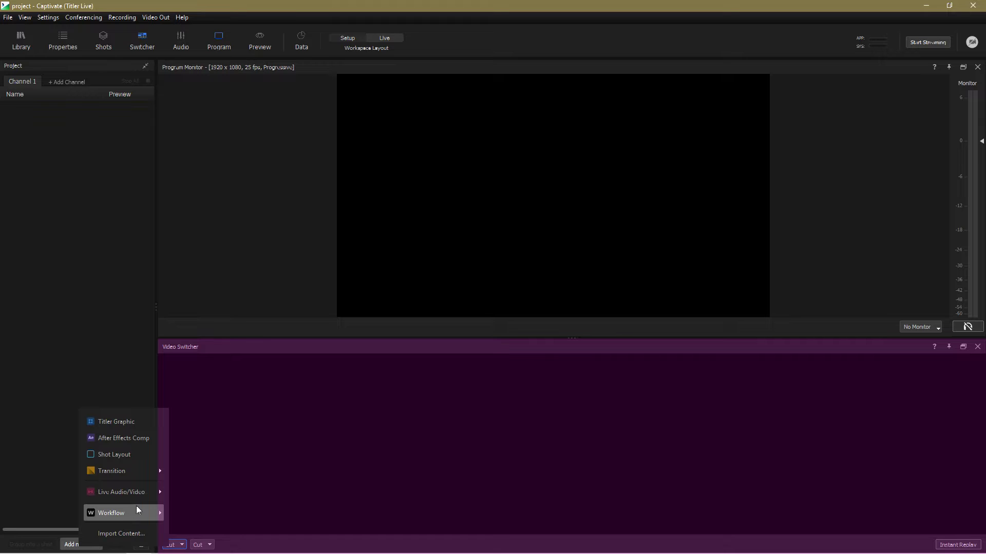
- Add the IANLAPTOP (OBS): 4, 3 and 2 NDI sources as live items
mouse_move(142, 497)
mouse_move(180, 501)
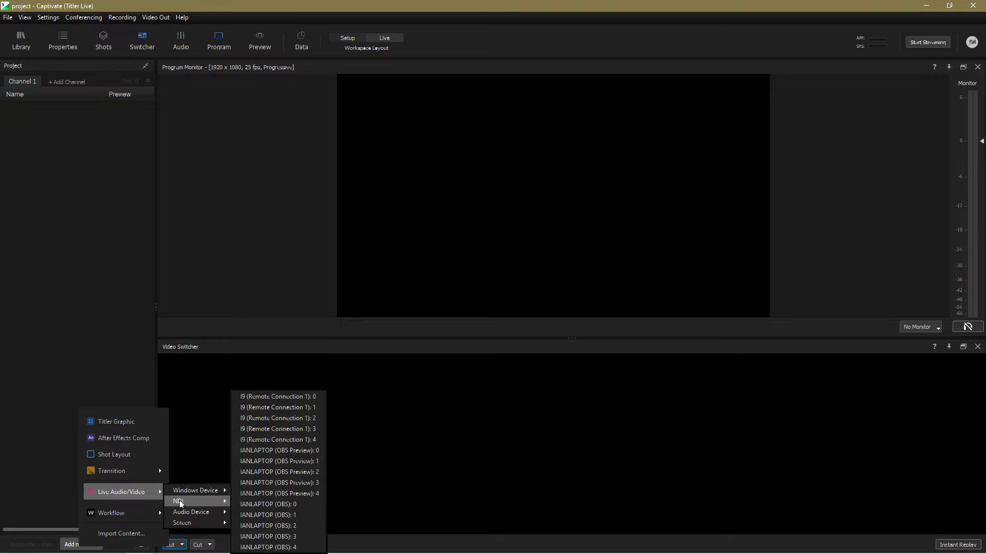
click(279, 548)
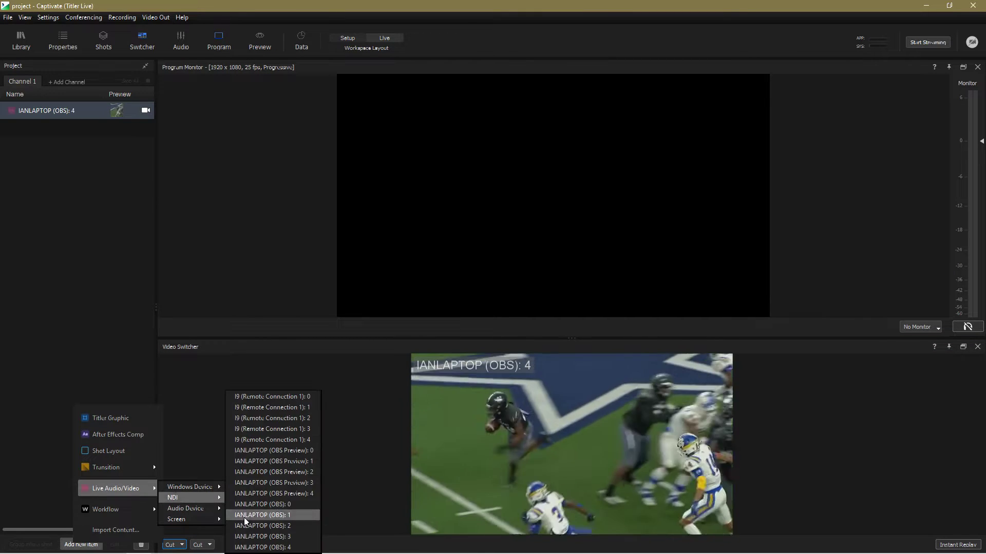
click(261, 537)
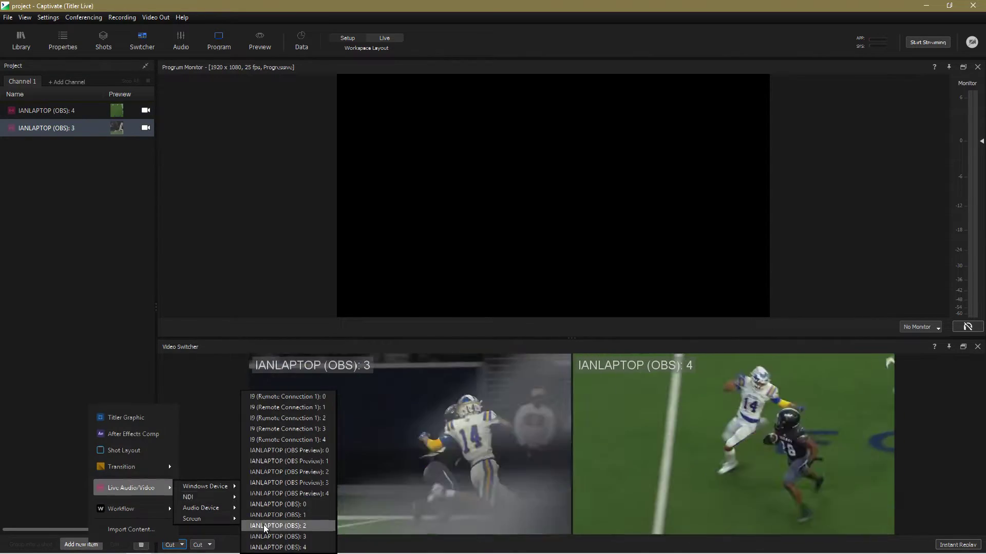
click(263, 525)
- Add the IANLAPTOP (OBS): 1 NDI source as the fourth camera feed
click(81, 544)
mouse_move(131, 487)
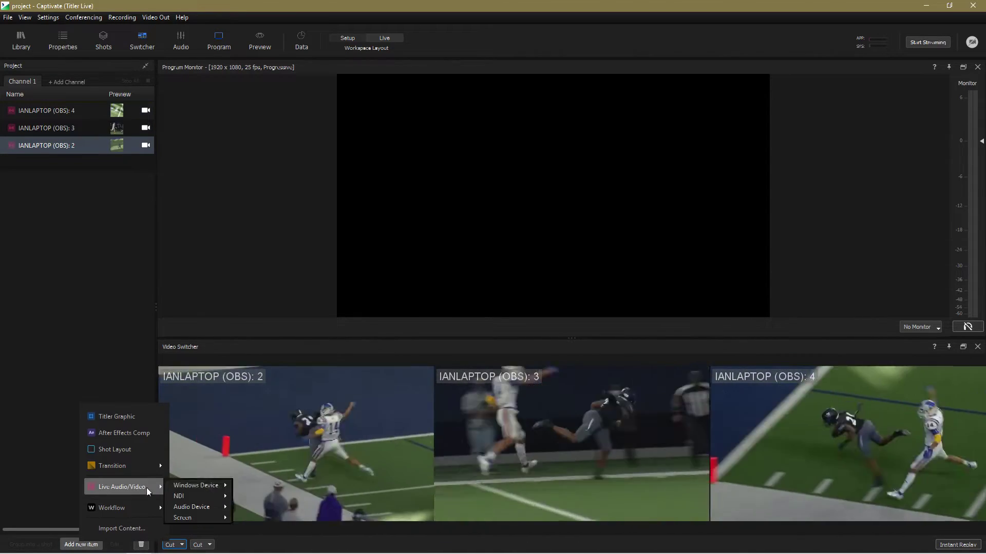
mouse_move(189, 494)
click(263, 515)
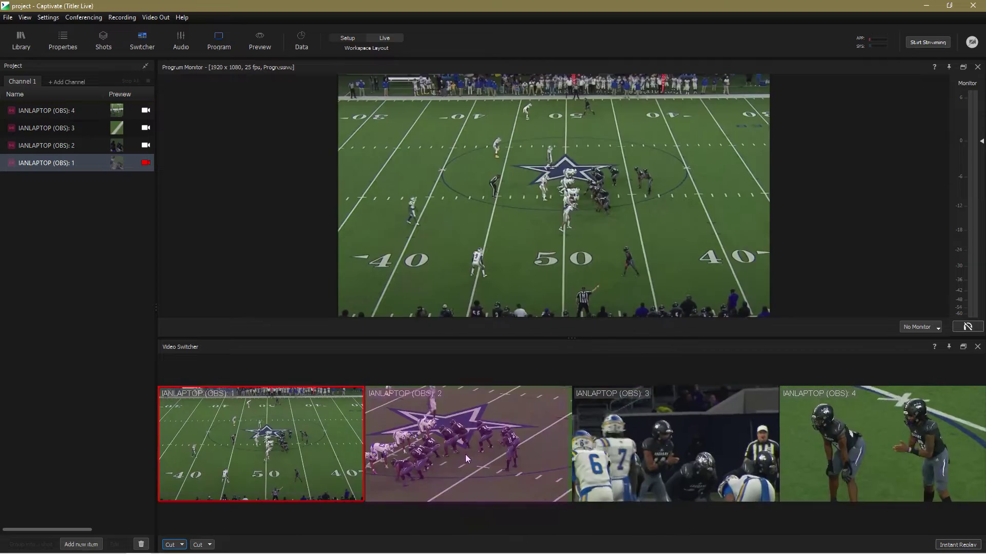
- Cut the program output to OBS cameras 2, 3 and 4, then back to camera 1
click(465, 454)
click(645, 449)
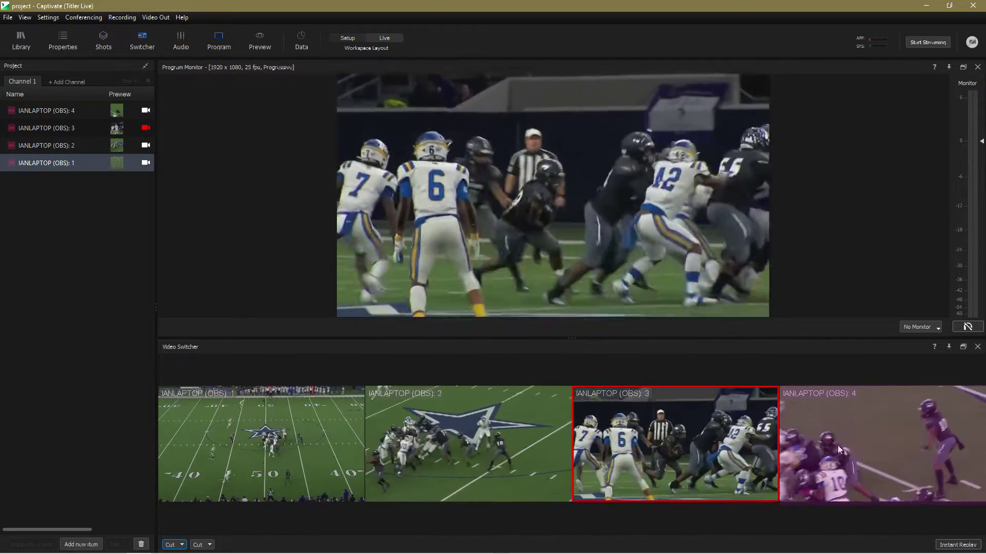
click(837, 445)
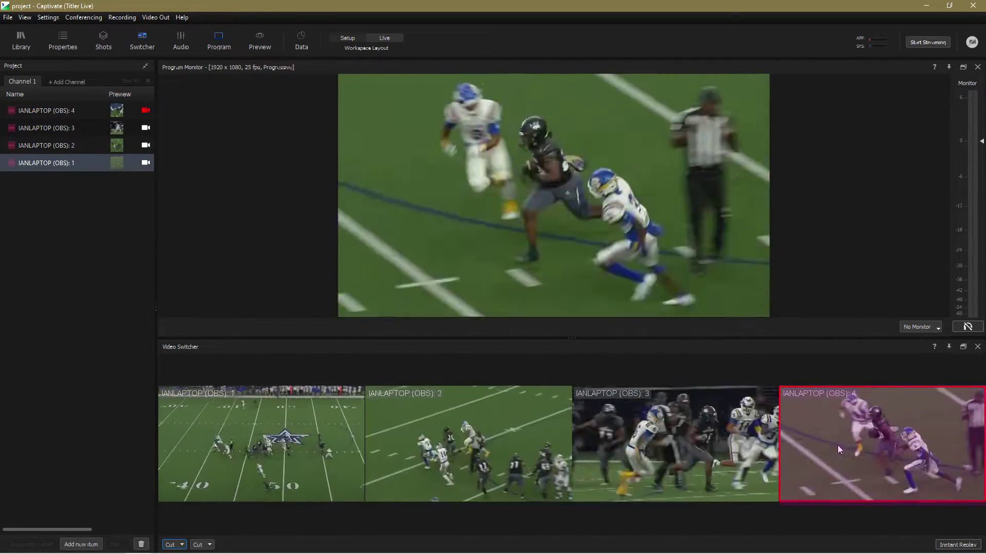
click(202, 431)
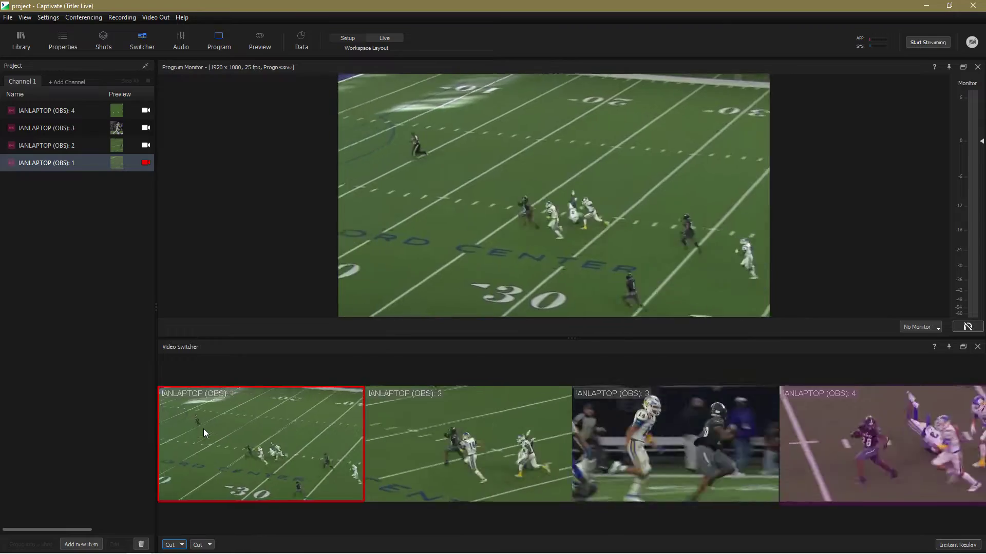
click(19, 47)
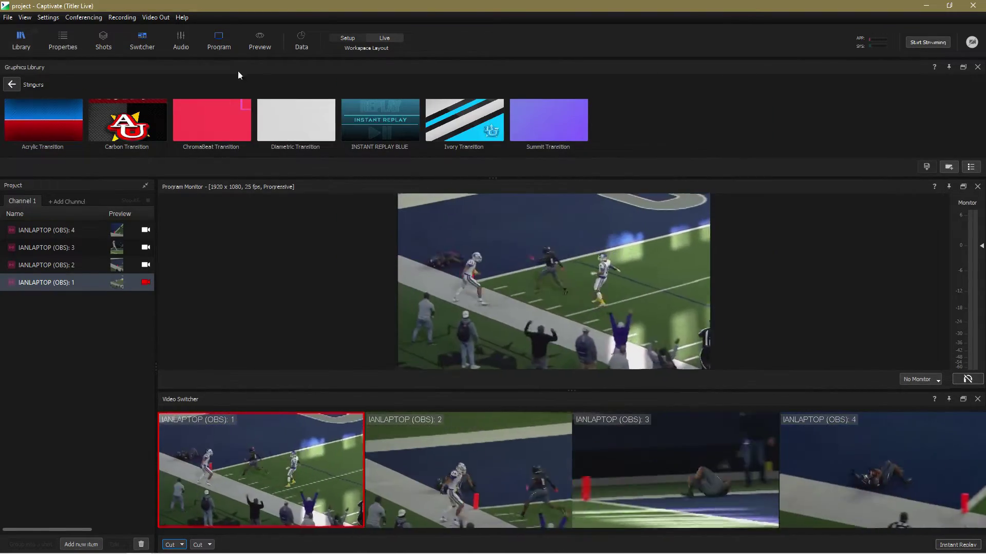
- Add the INSTANT REPLAY BLUE stinger to Channel 1 and play it over the program output
drag(380, 121, 88, 310)
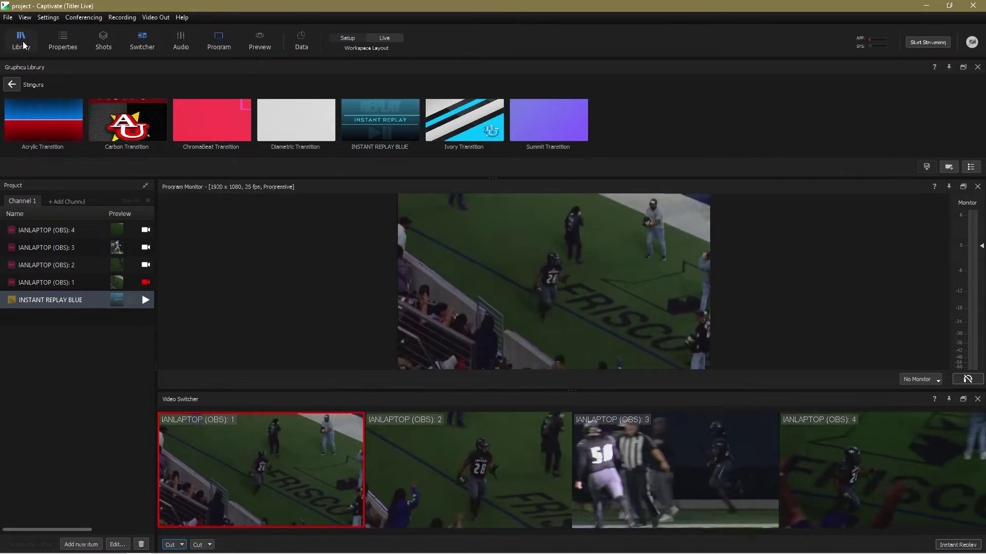
click(21, 40)
click(146, 181)
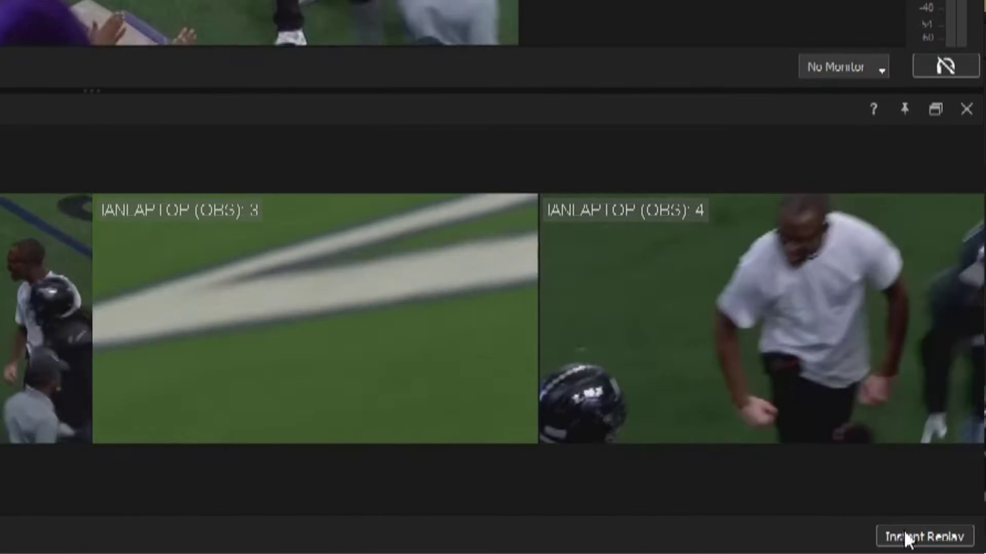
click(906, 538)
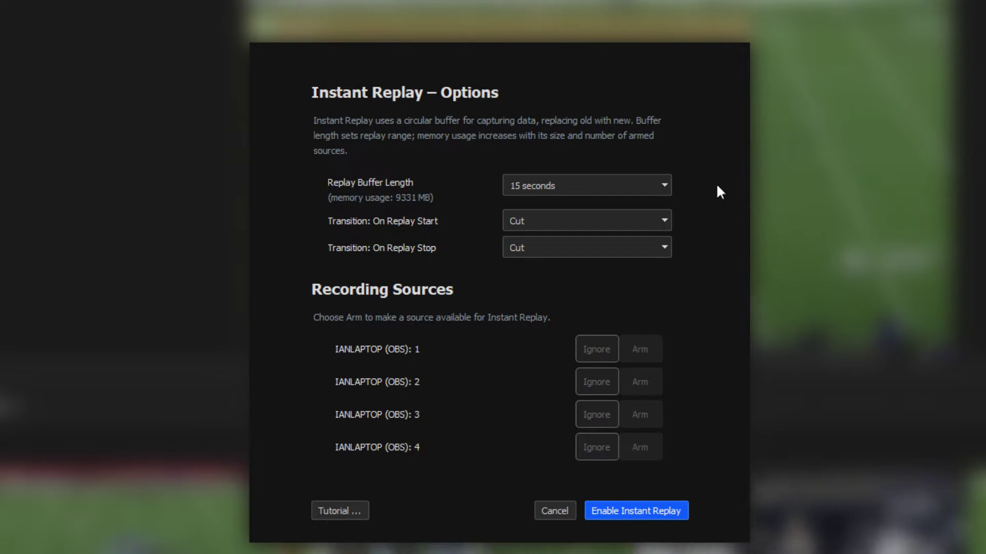
- Keep a 15-second replay buffer and set replay start and stop transitions to INSTANT REPLAY BLUE
click(662, 187)
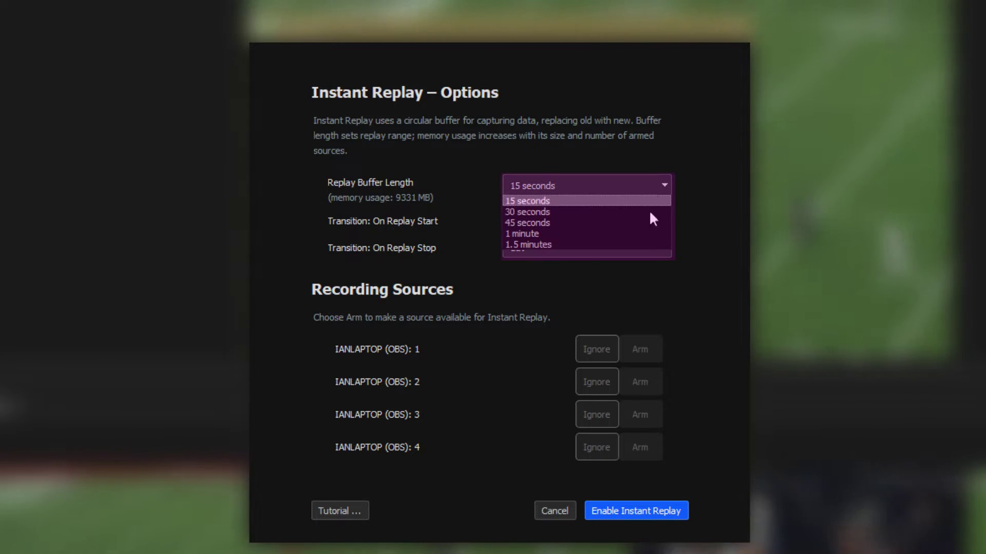
click(691, 218)
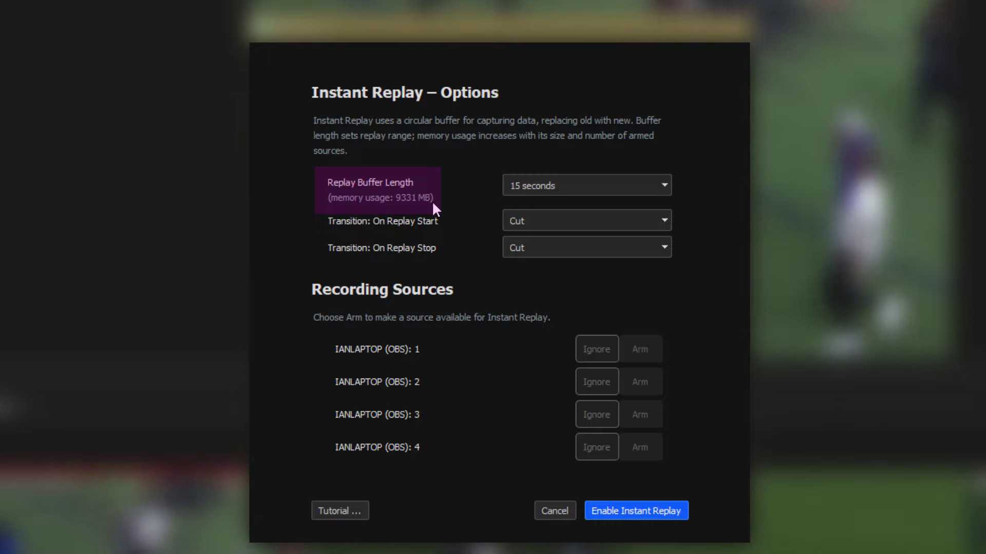
click(661, 221)
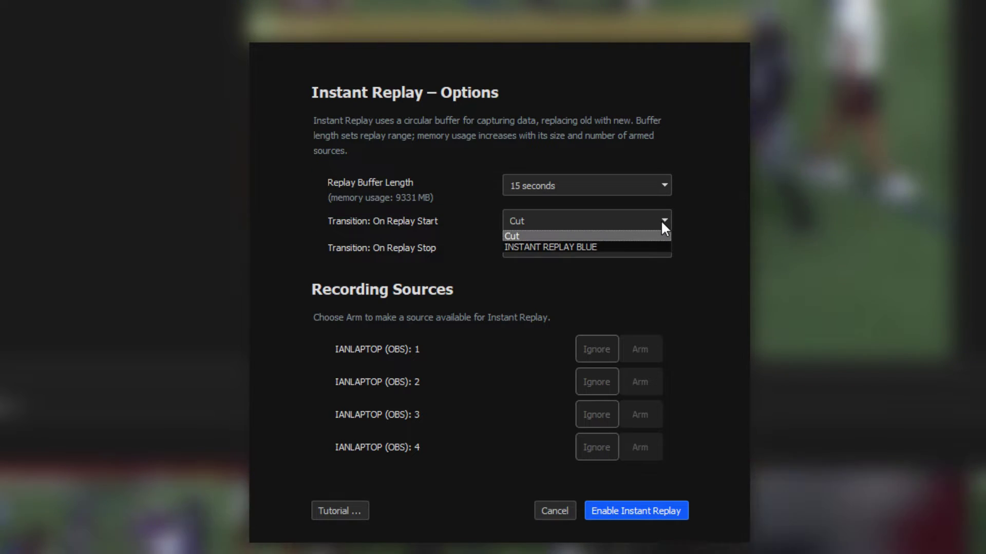
click(614, 246)
click(639, 247)
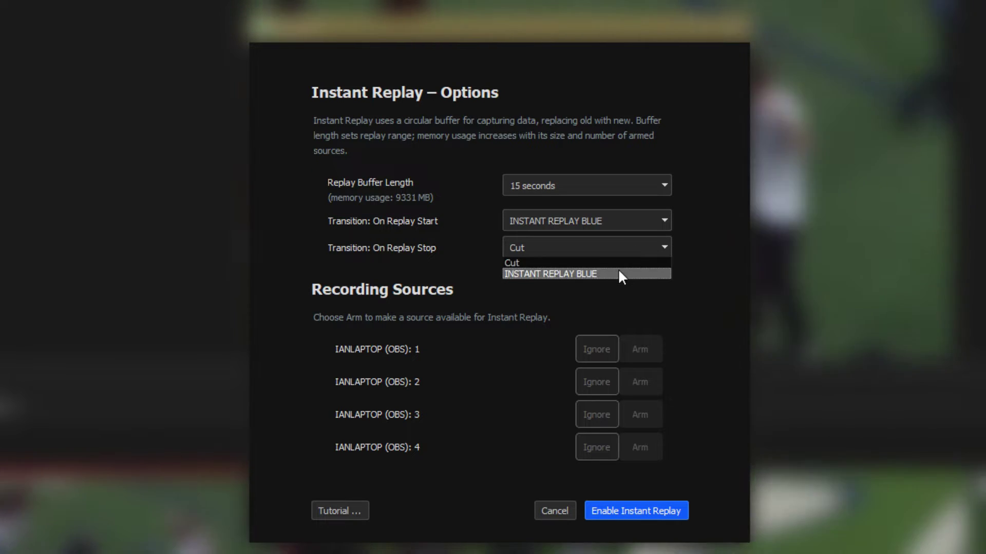
click(621, 276)
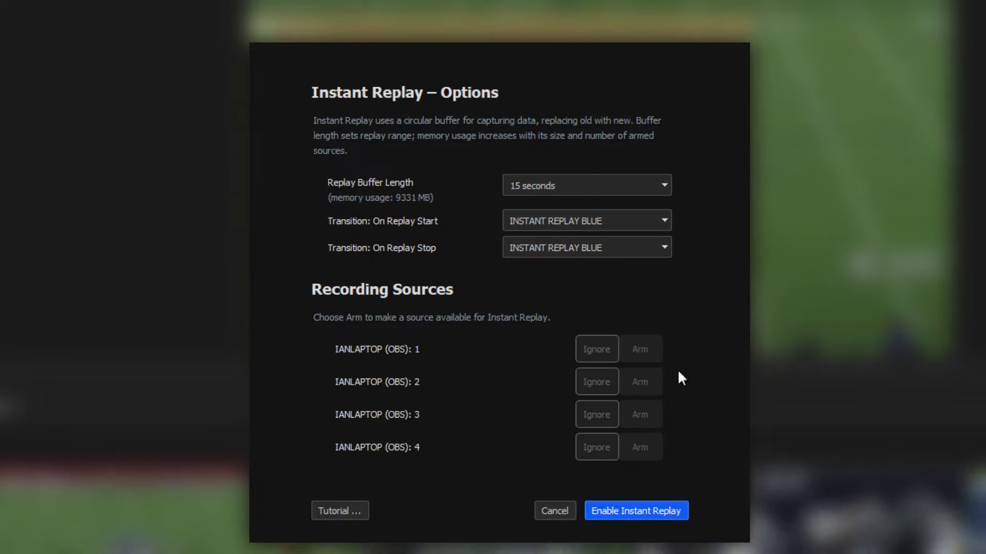
- Arm cameras 2, 3 and 4 for replay and enable instant replay
click(639, 386)
click(641, 416)
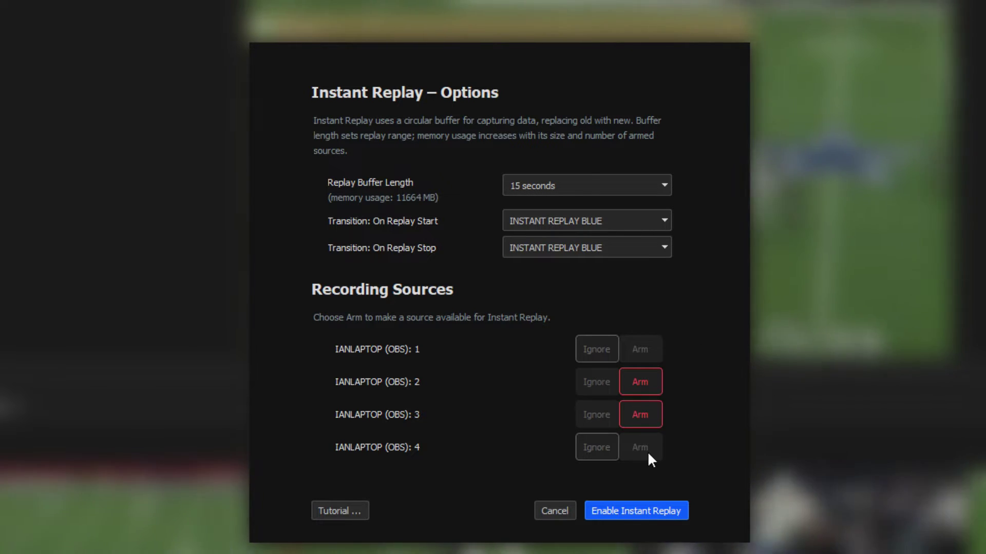
click(646, 451)
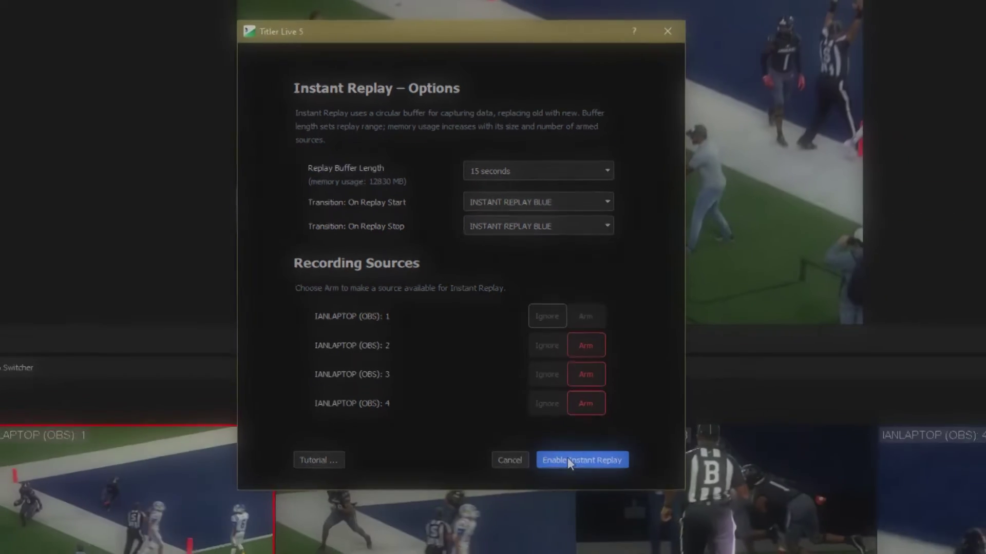
click(618, 507)
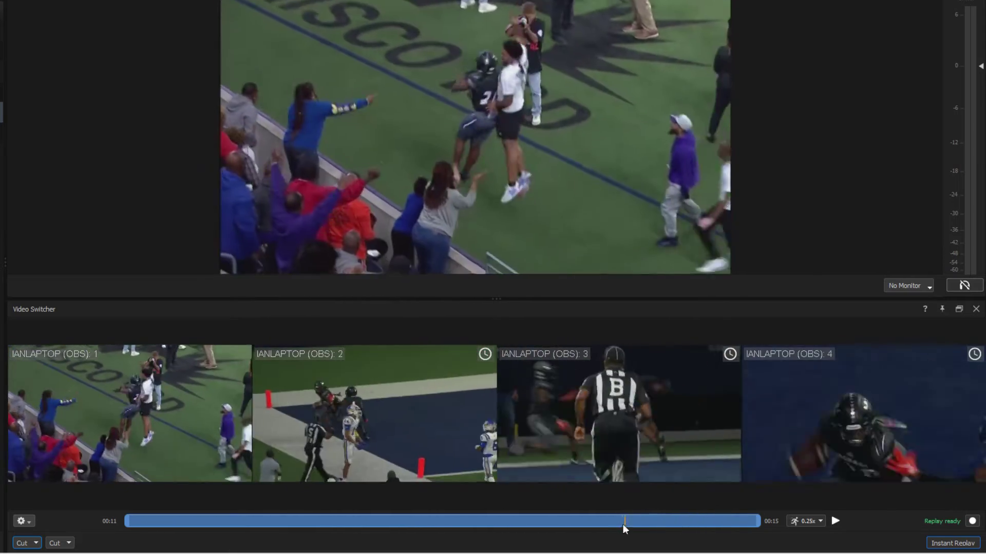
- Rewind the replay, preview the camera 2, 4 and 3 angles, return to camera 1, and keep 0.25x speed
drag(586, 524, 534, 508)
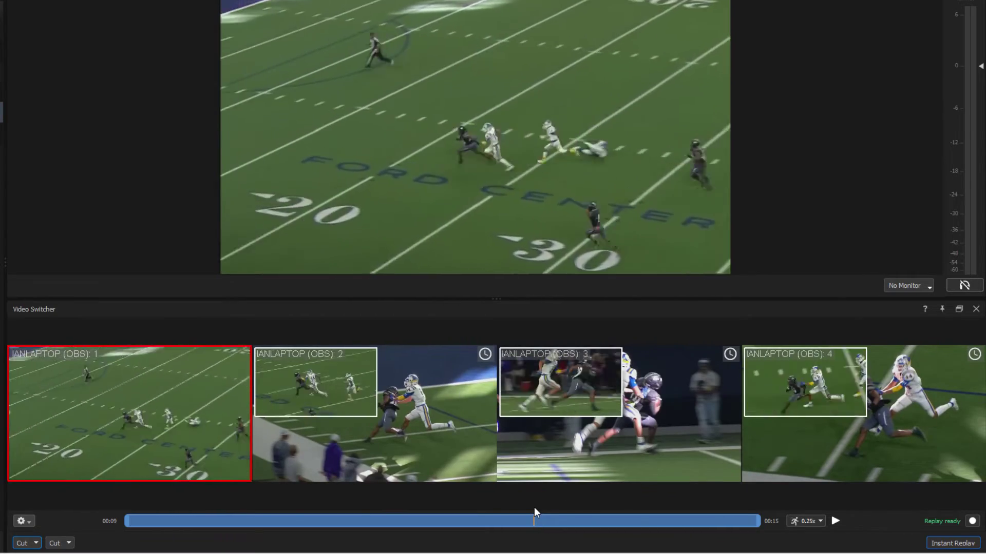
click(365, 398)
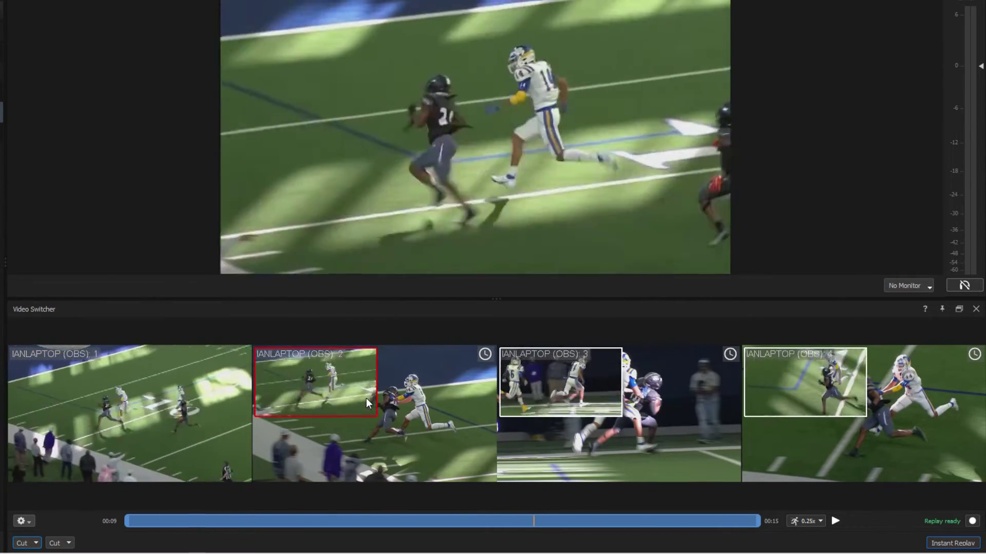
click(812, 378)
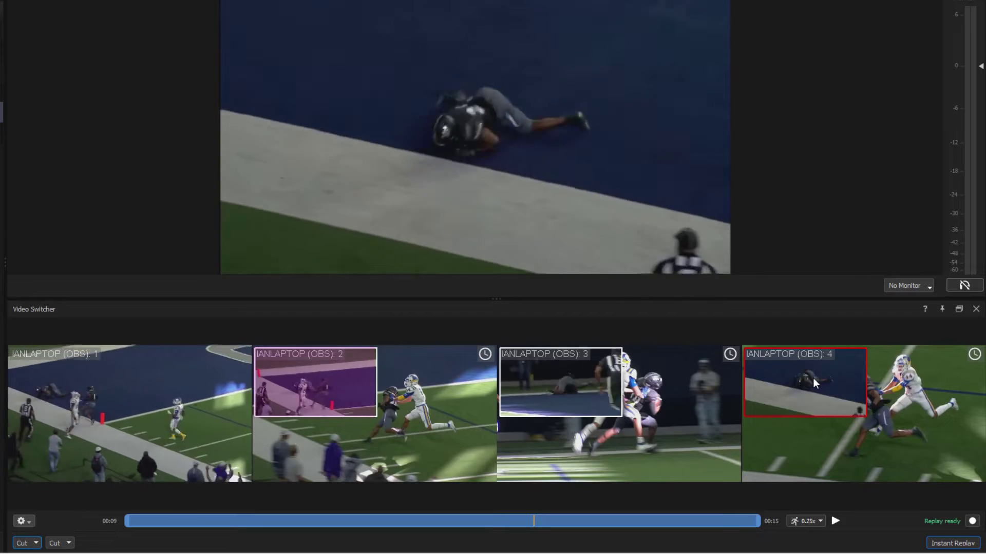
click(590, 381)
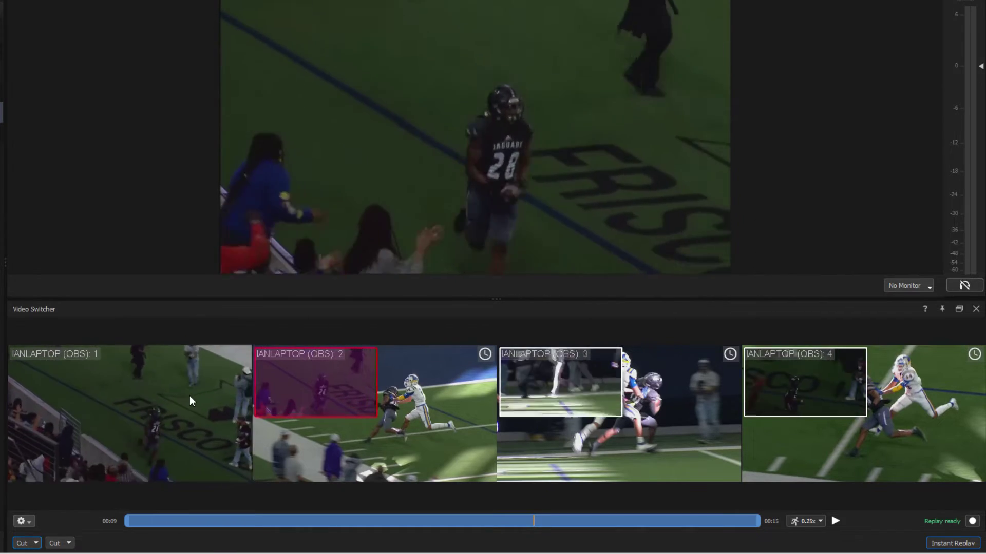
click(190, 396)
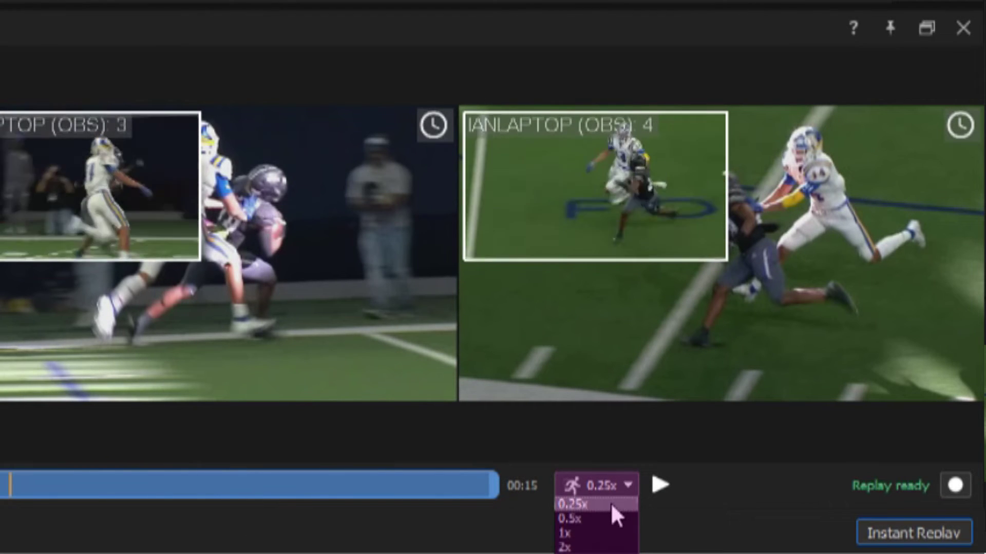
click(611, 503)
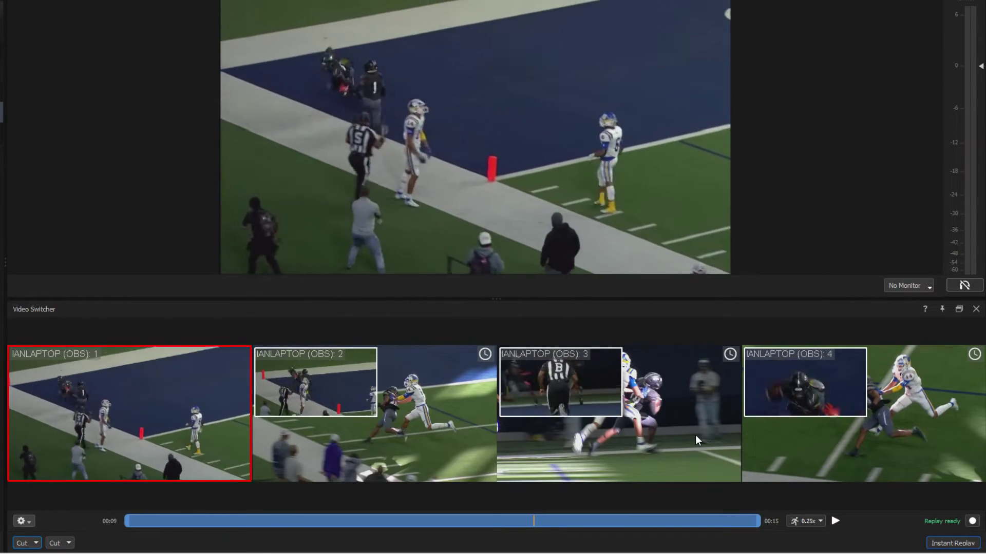
- Put camera 3's slow-motion replay on air, then switch to cameras 2, 4 and back to 3
click(695, 436)
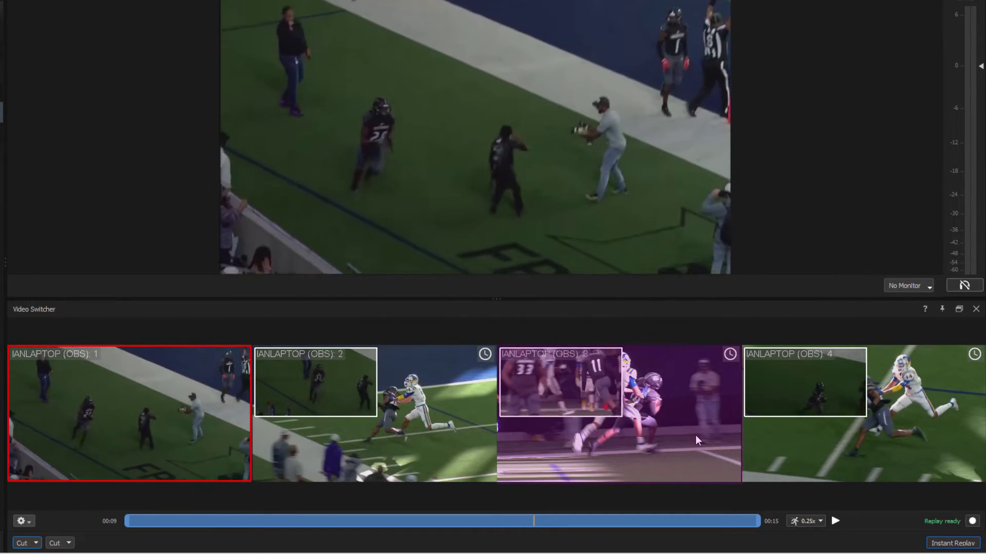
click(695, 435)
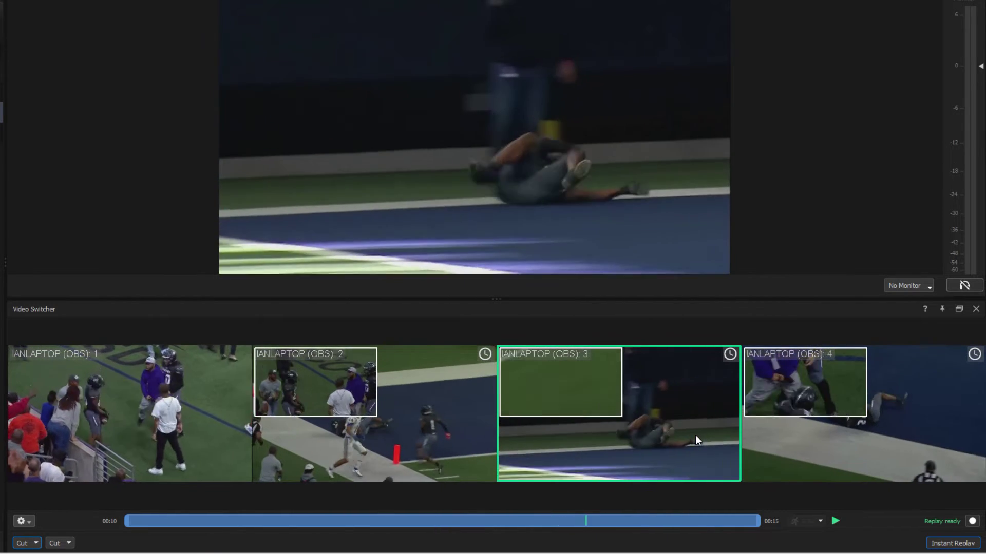
click(470, 450)
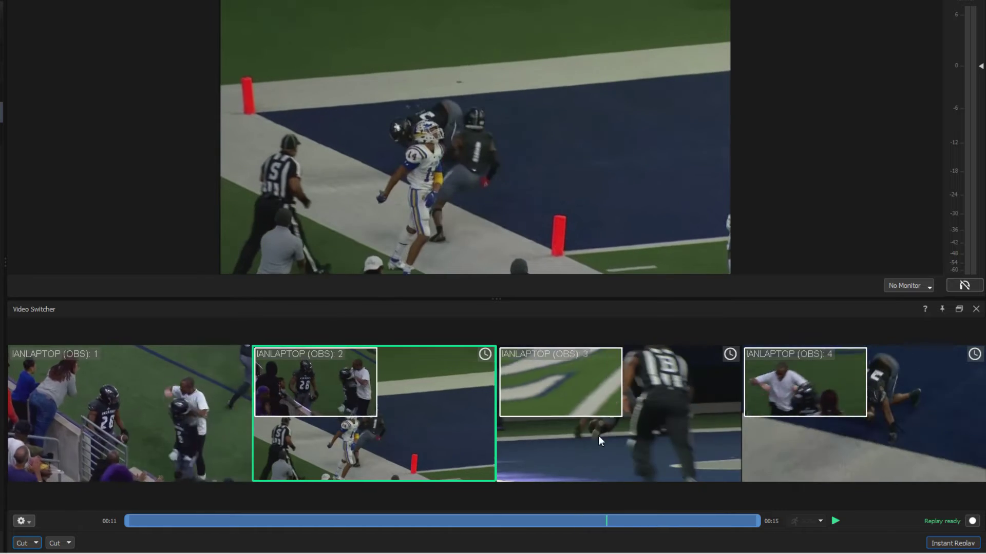
click(896, 438)
click(666, 418)
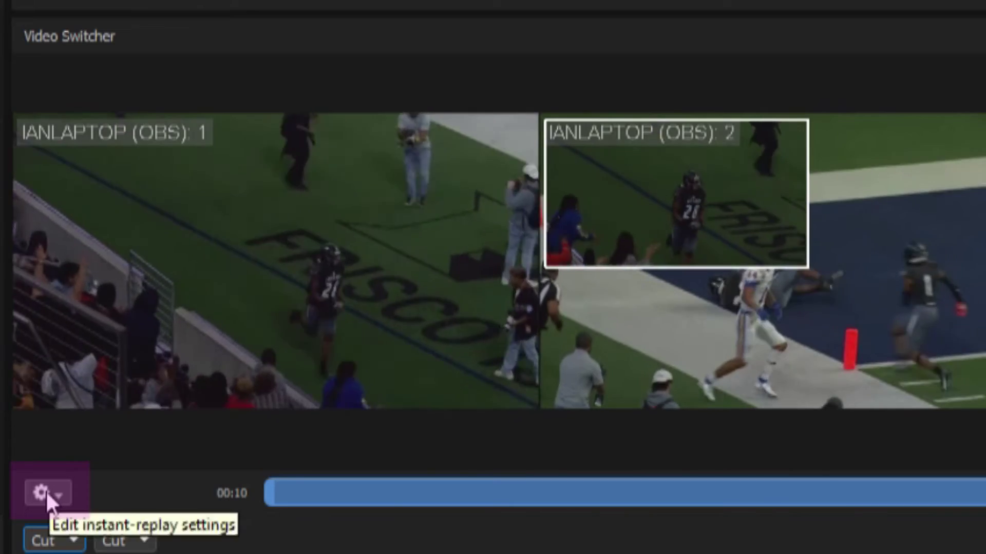
- Review the replay transition settings and start replay playback
click(45, 491)
mouse_move(190, 433)
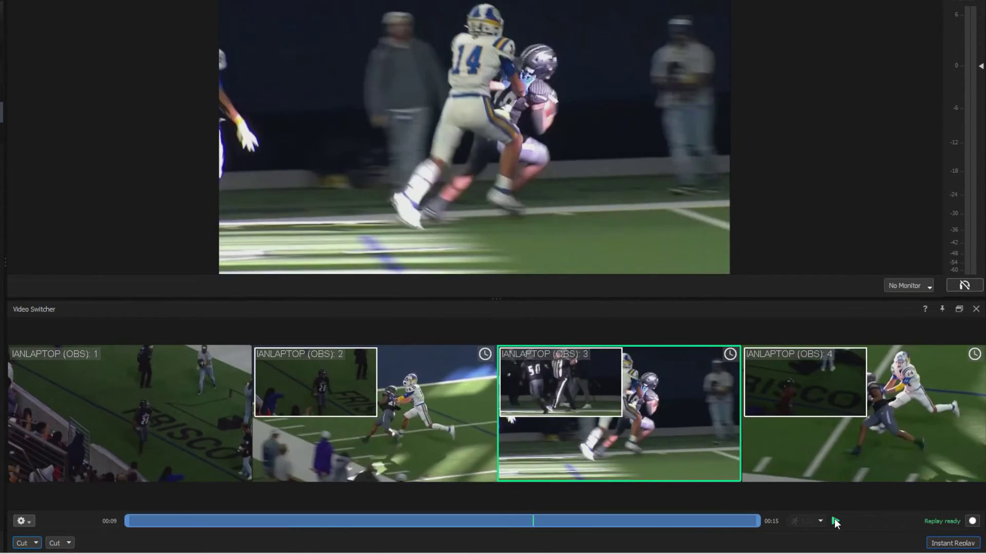
click(834, 520)
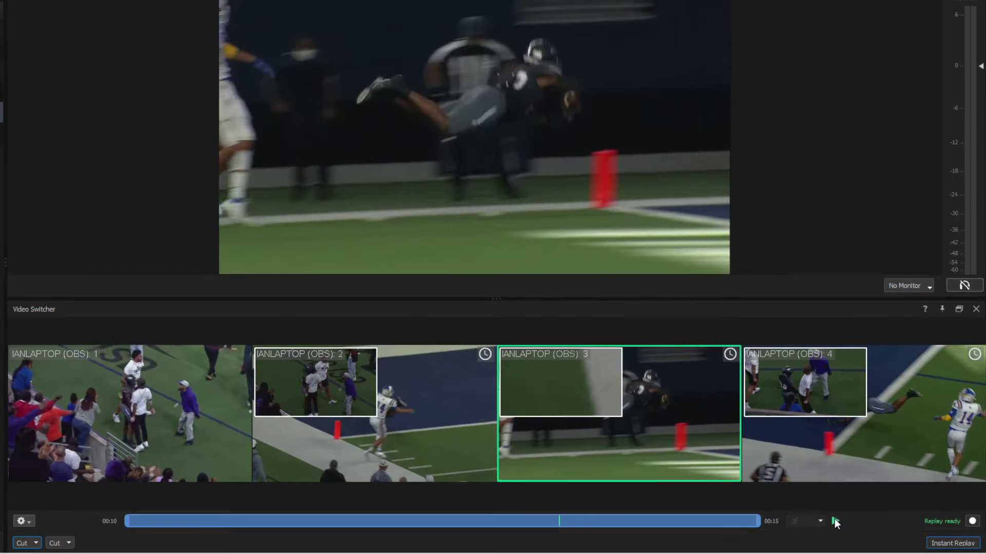
- Cut the replay to cameras 2, 3, 4 and back to 3, then resume playback
click(456, 452)
click(666, 444)
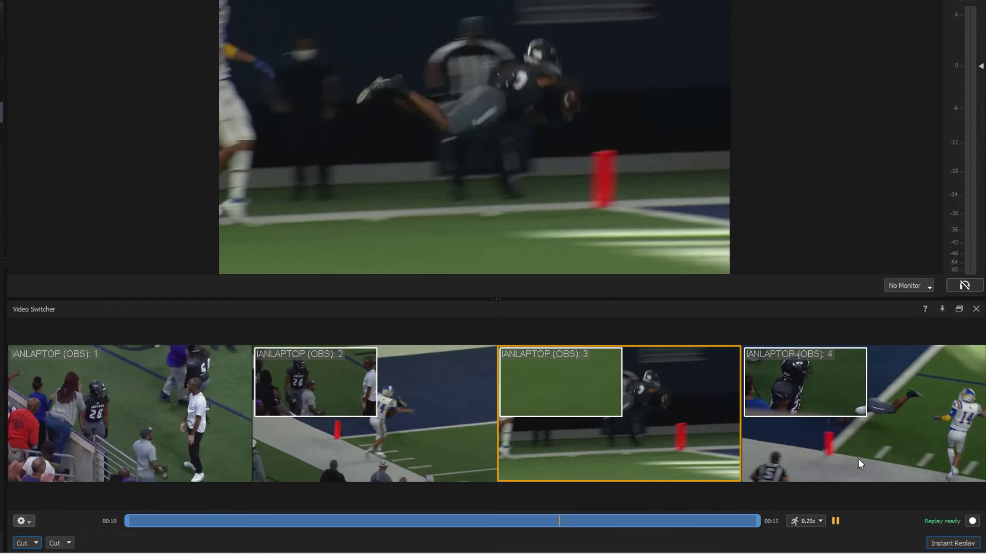
click(858, 458)
click(685, 429)
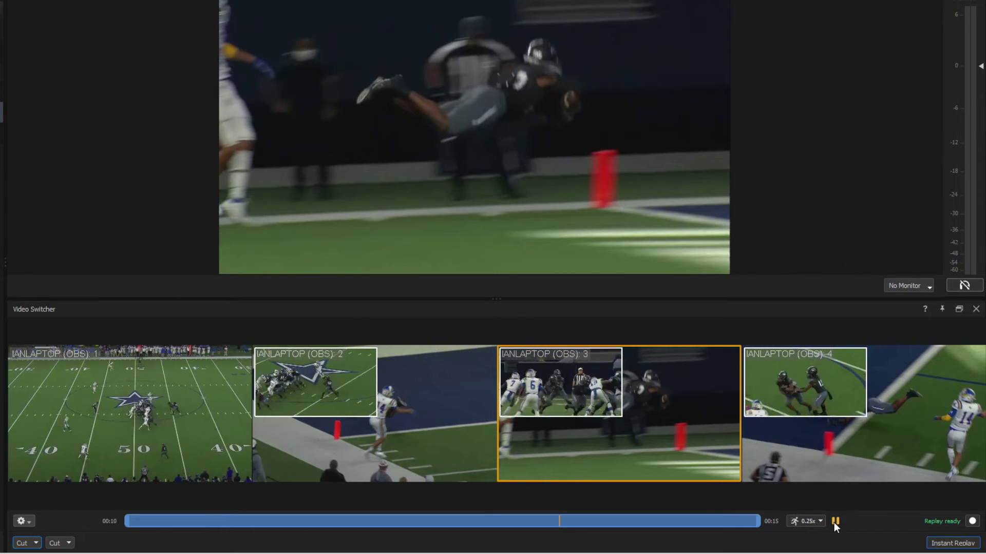
click(834, 522)
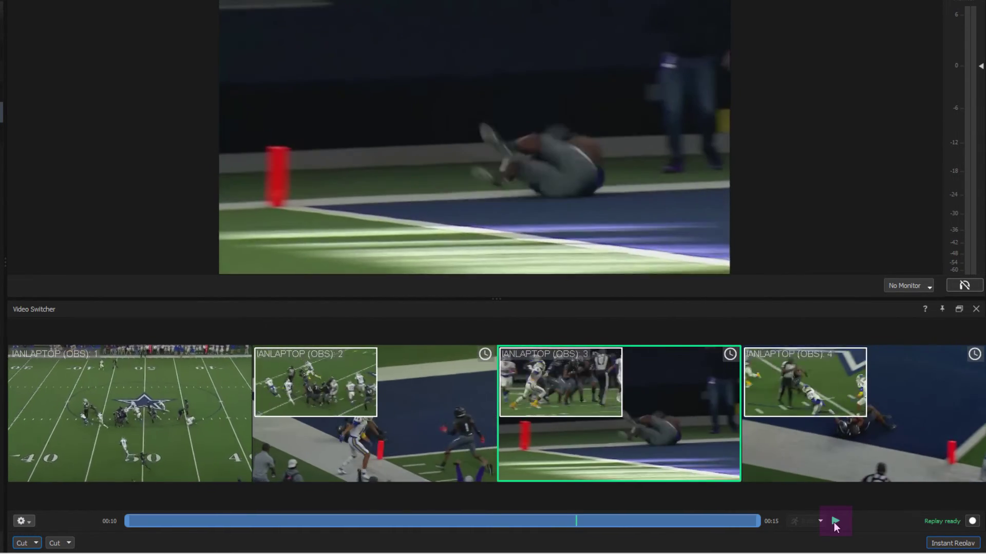